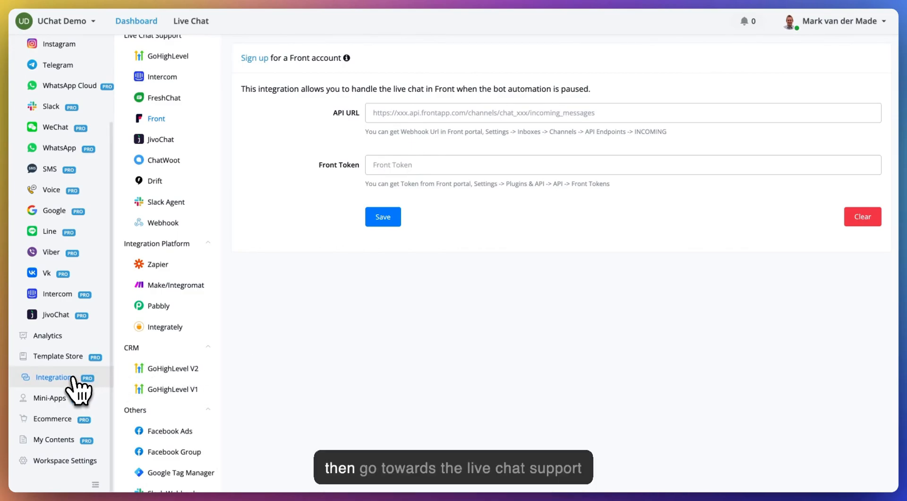
# Scroll UChat's Front integration page to its empty API URL and Front Token fields.
pyautogui.scroll(2, 173, 255)
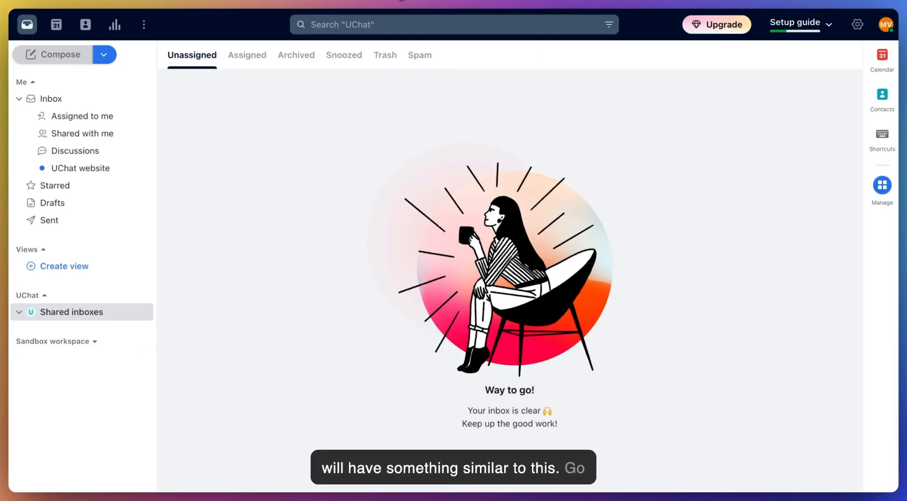
# Start a new Front API token named 'UChat demo' under Settings > API Tokens.
pyautogui.click(858, 25)
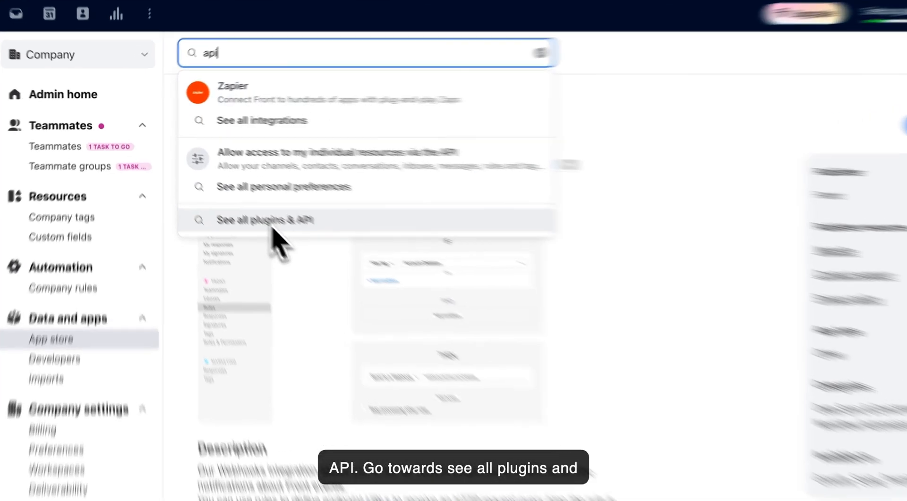
pyautogui.click(253, 206)
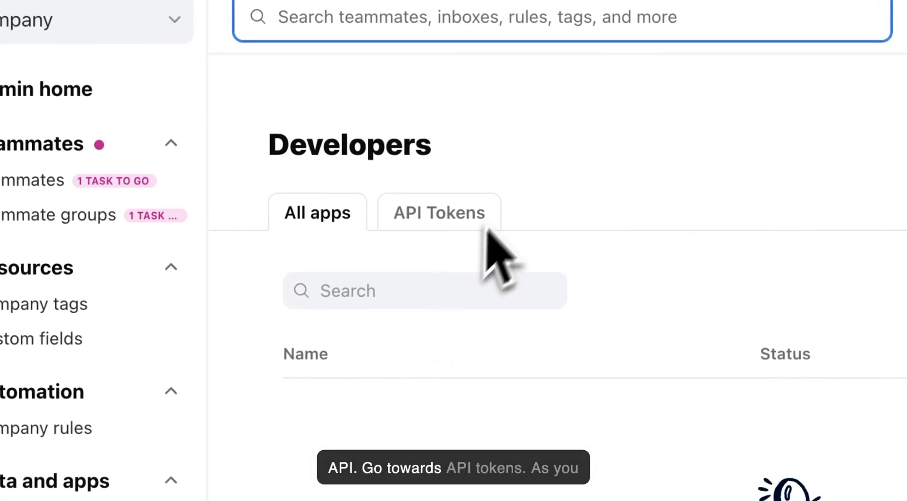
pyautogui.click(446, 219)
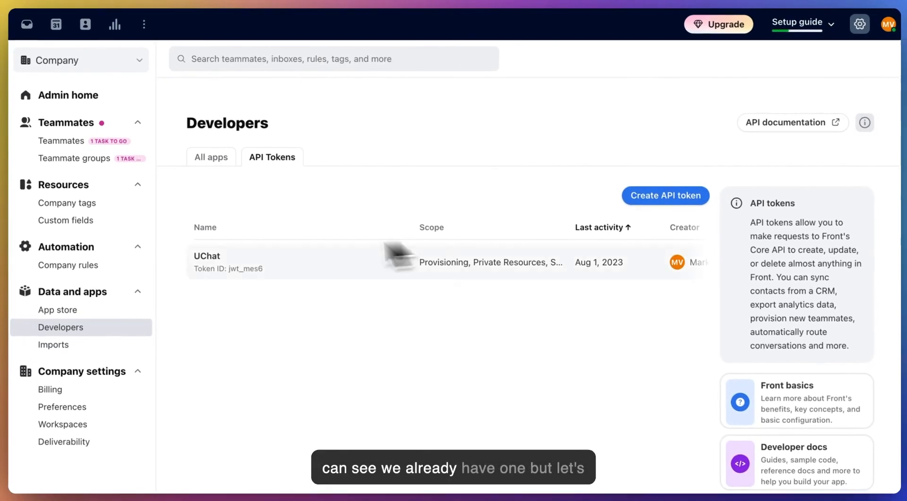
pyautogui.click(661, 201)
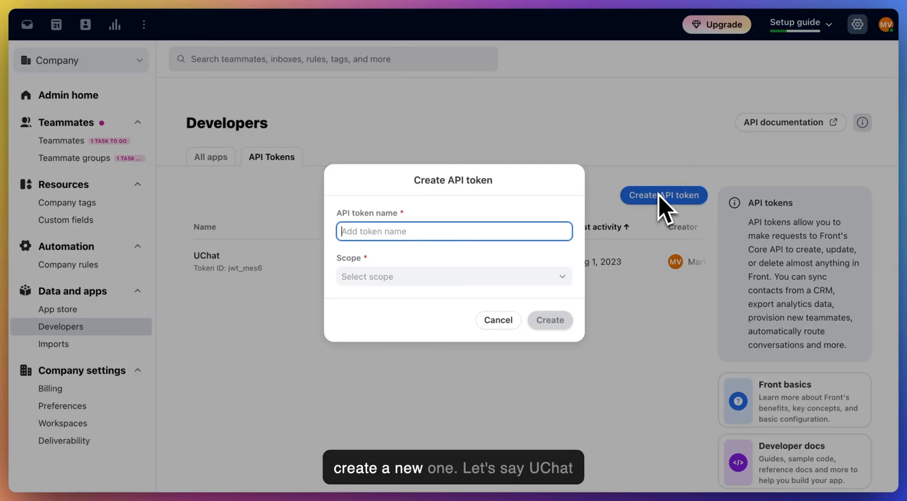
pyautogui.write('UChat demo')
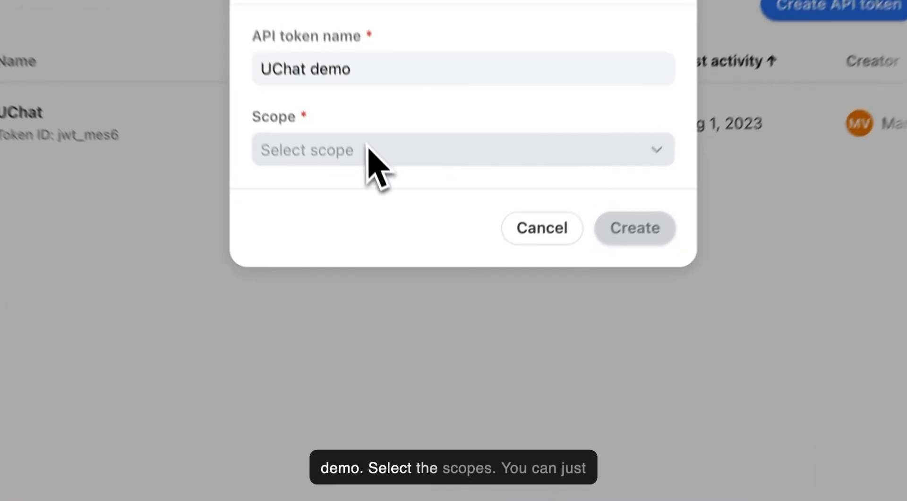
# Grant the token all six scopes, create it, and copy its value.
pyautogui.click(405, 276)
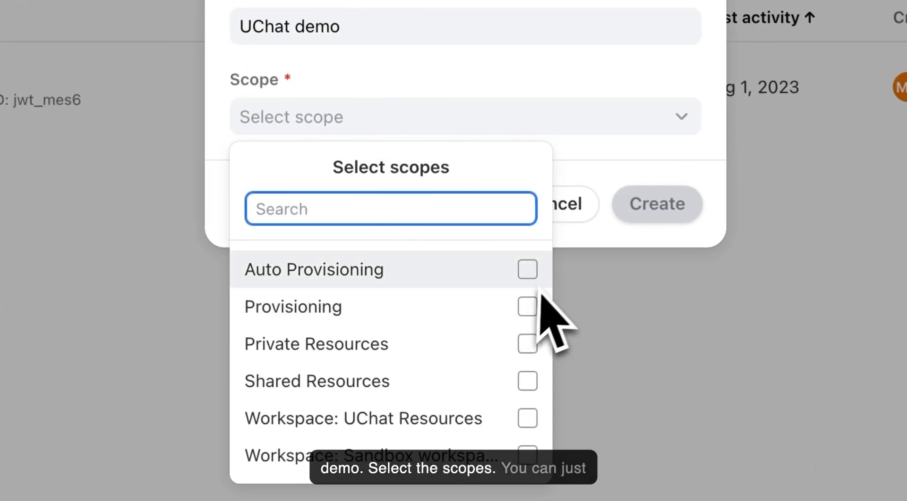
pyautogui.click(529, 268)
pyautogui.click(530, 306)
pyautogui.click(529, 344)
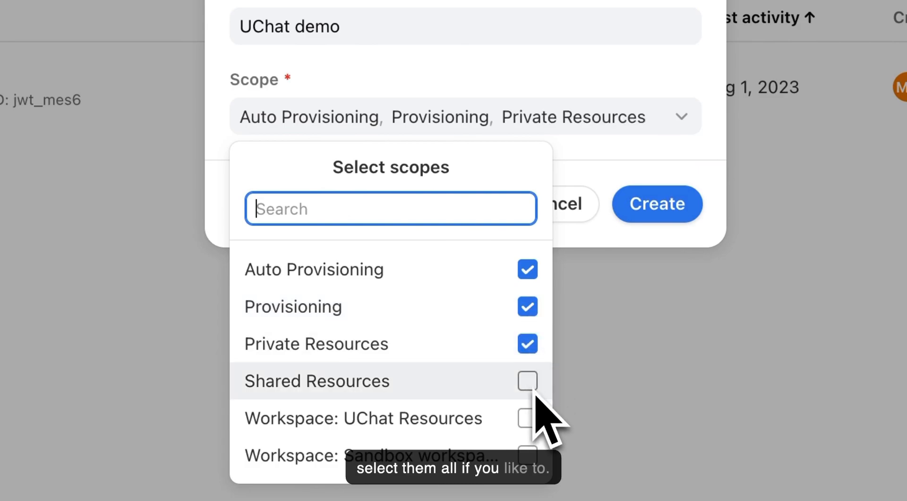
pyautogui.click(527, 382)
pyautogui.click(527, 418)
pyautogui.click(527, 456)
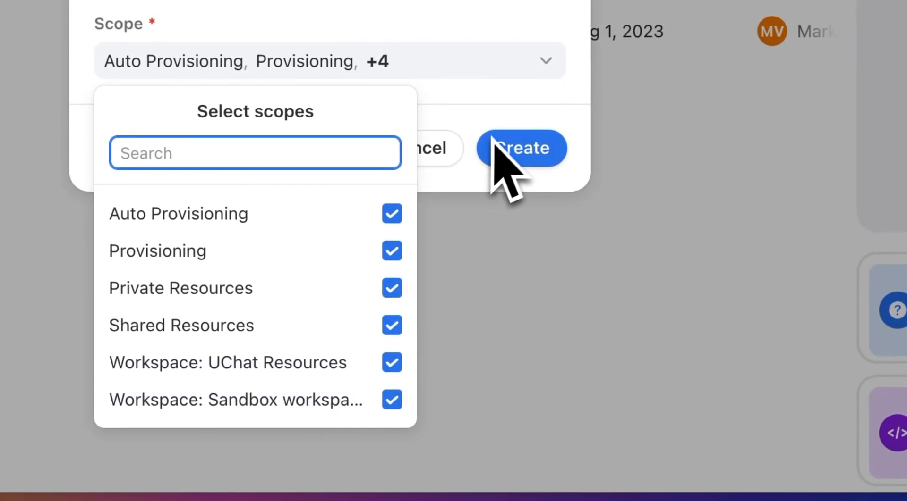
pyautogui.click(516, 147)
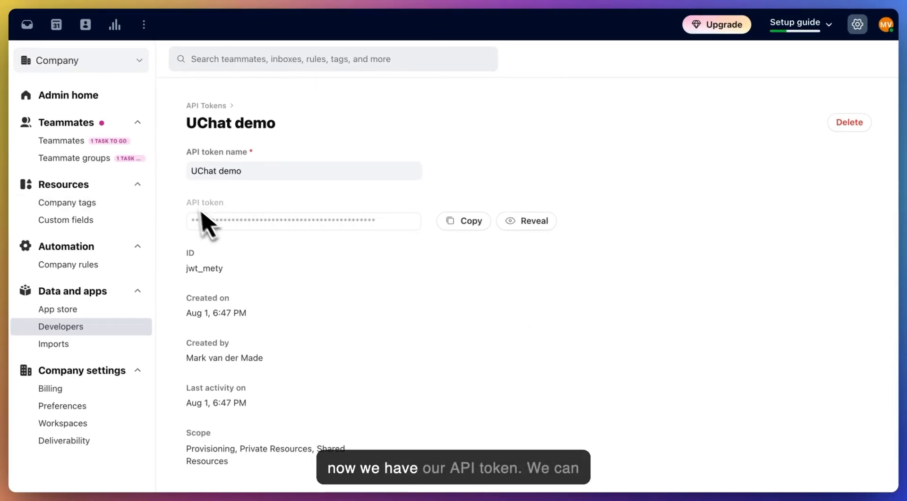
pyautogui.click(472, 226)
# Paste the copied API token into UChat's Front Token field.
pyautogui.click(278, 1)
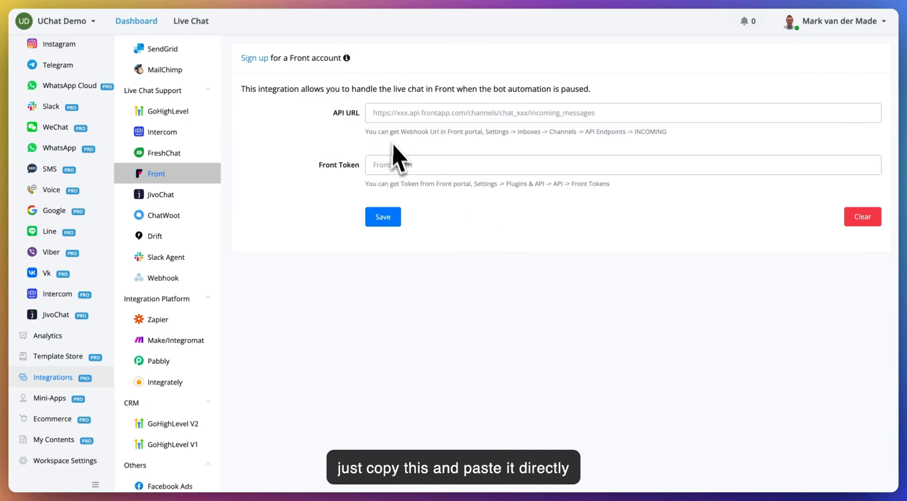
pyautogui.click(403, 163)
pyautogui.press('super+v')
# Select the Sync inbound message endpoint URL in Front's API docs.
pyautogui.click(376, 113)
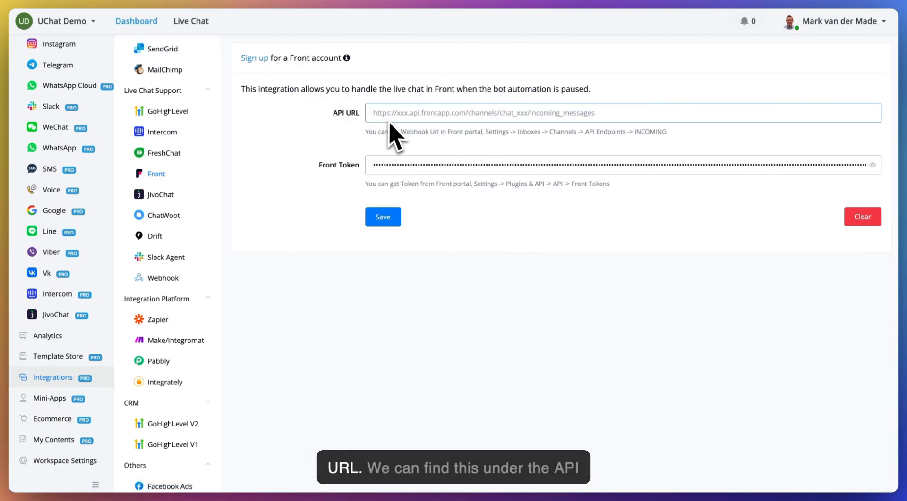
pyautogui.click(578, 0)
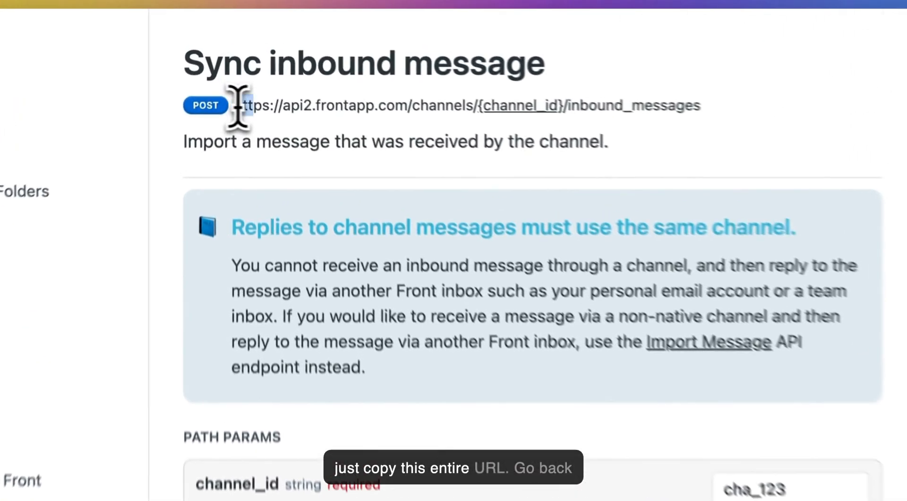
pyautogui.moveTo(231, 62); pyautogui.dragTo(480, 61)
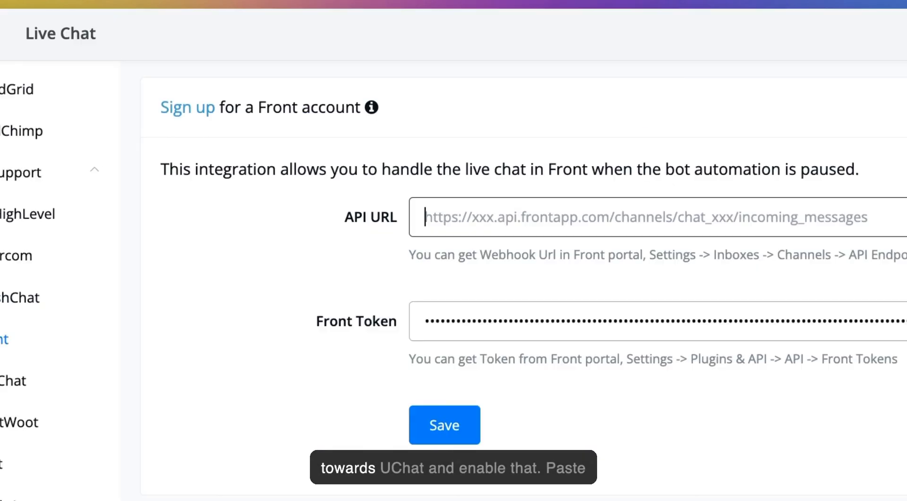
# Paste the inbound_messages endpoint into API URL, replacing {channel_id} with the token's ID.
pyautogui.click(506, 215)
pyautogui.hotkey('ctrl', 'v')
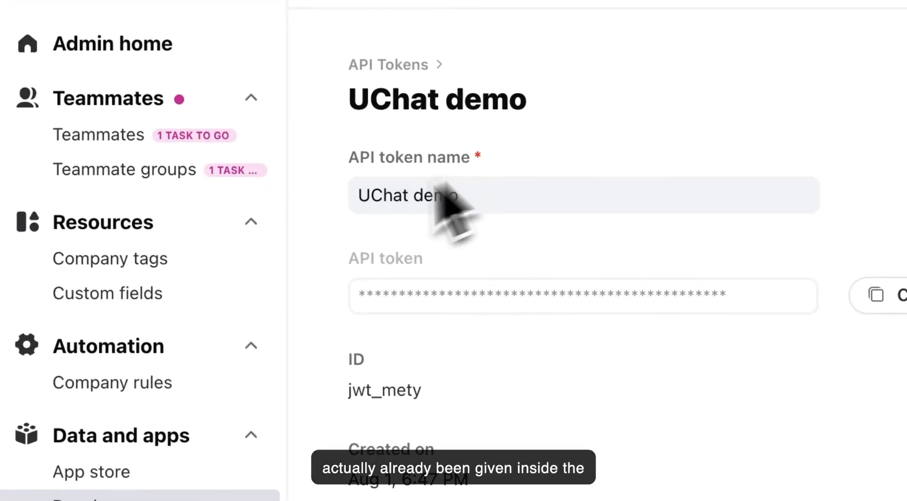
pyautogui.moveTo(348, 390); pyautogui.dragTo(437, 404)
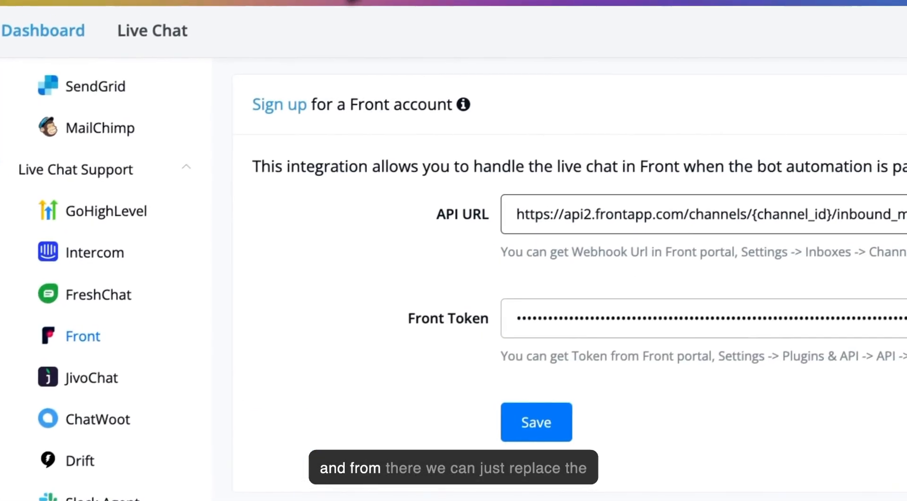
pyautogui.moveTo(380, 217); pyautogui.dragTo(300, 218)
pyautogui.hotkey('ctrl', 'v')
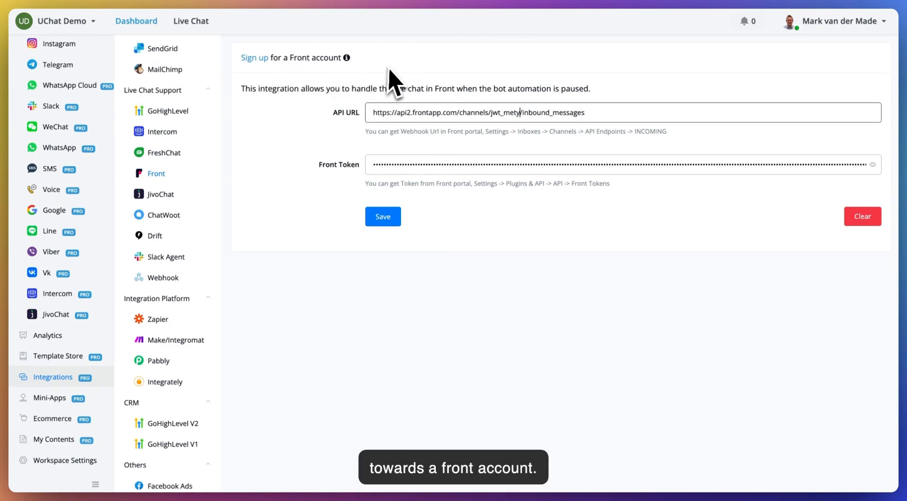
# Save the Front integration until Verified and select the generated Webhook Url.
pyautogui.click(383, 225)
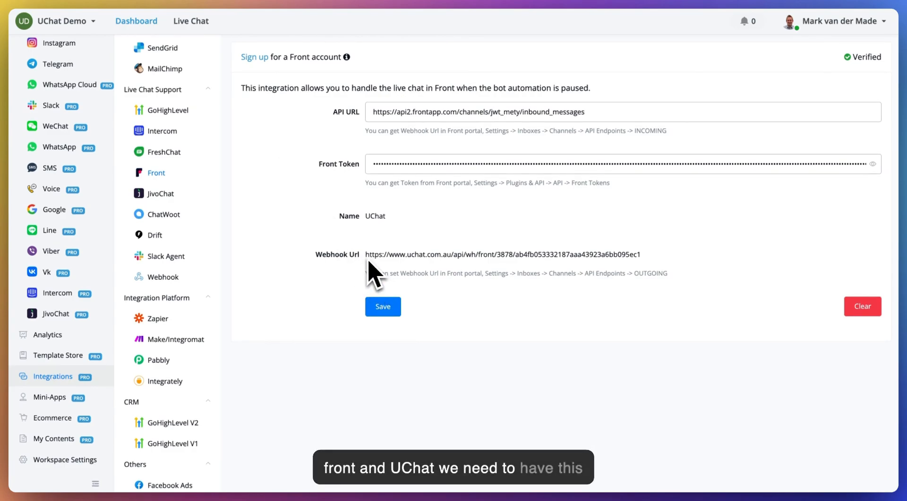
pyautogui.moveTo(367, 255); pyautogui.dragTo(638, 260)
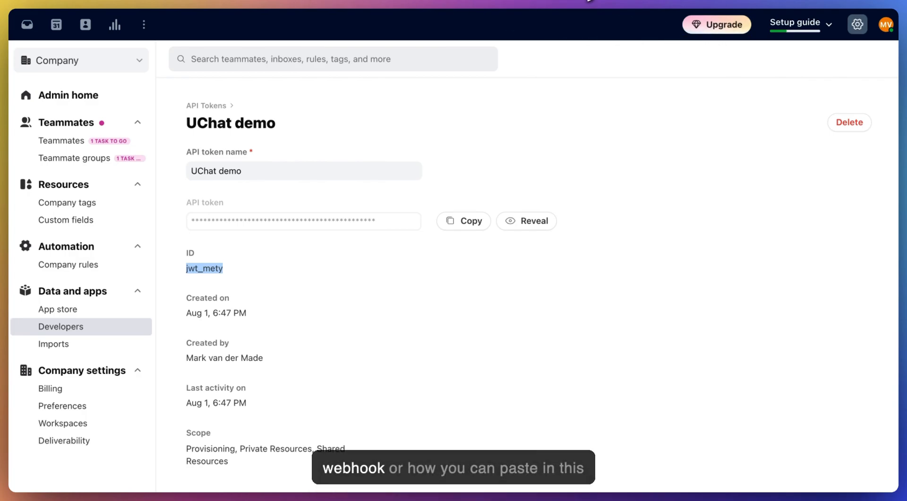
# Search Front's settings for 'webhook' and open the Webhooks app.
pyautogui.click(310, 1)
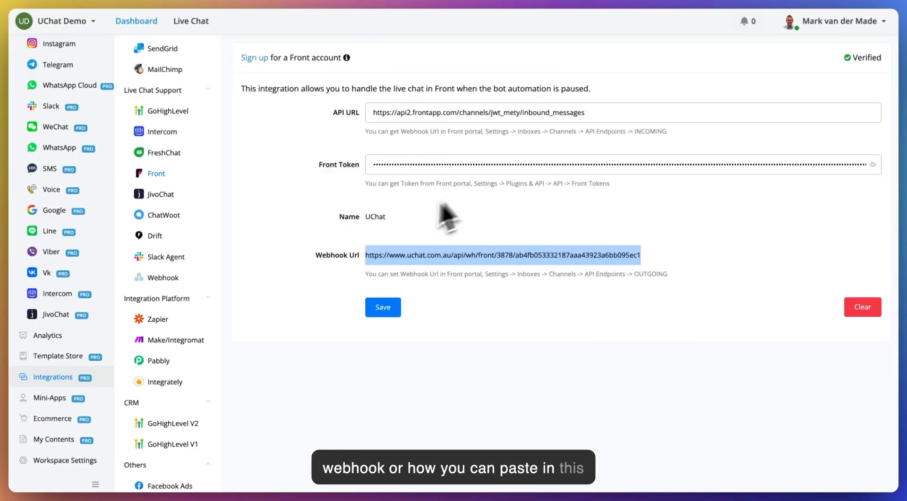
pyautogui.click(448, 1)
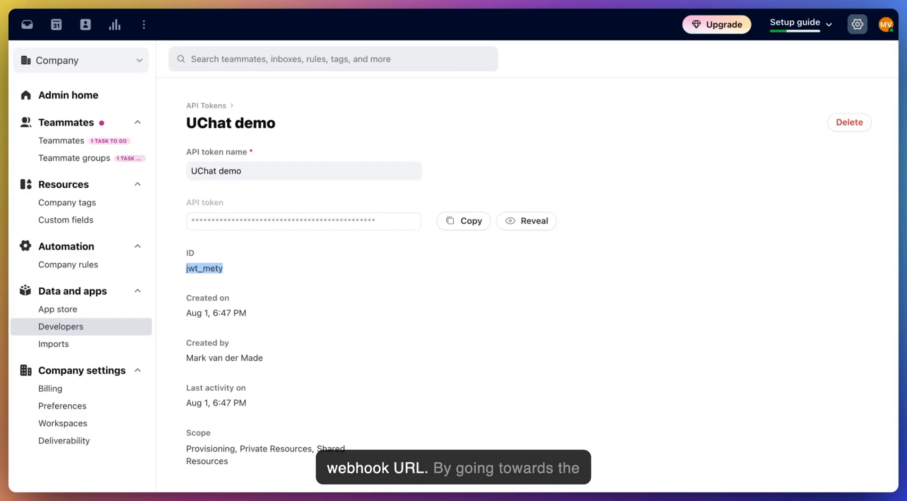
pyautogui.click(314, 59)
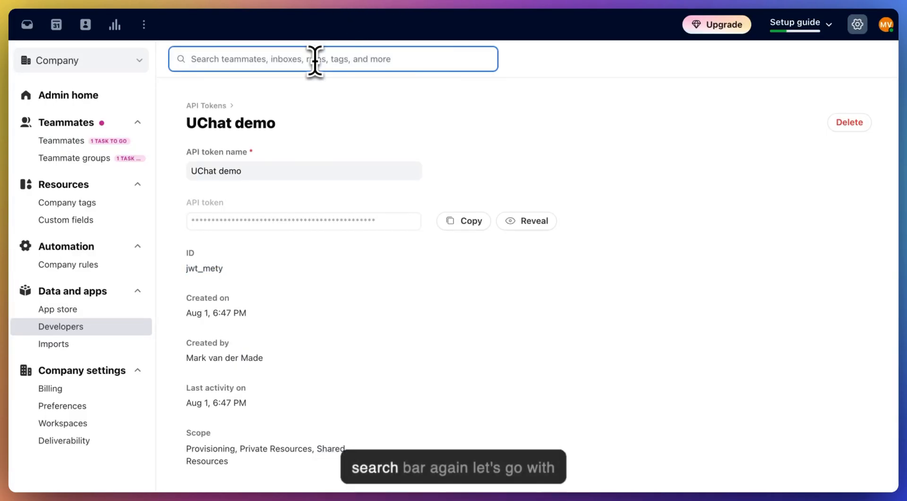
pyautogui.write('webhoo')
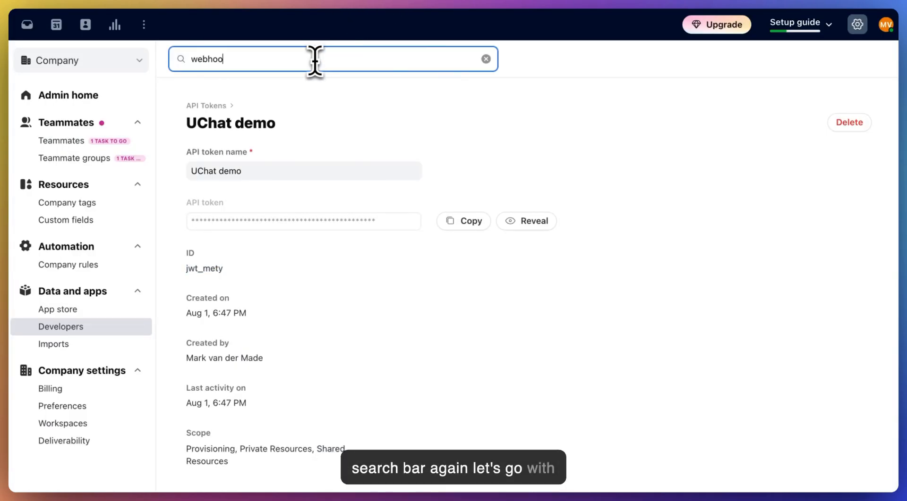
pyautogui.write('k')
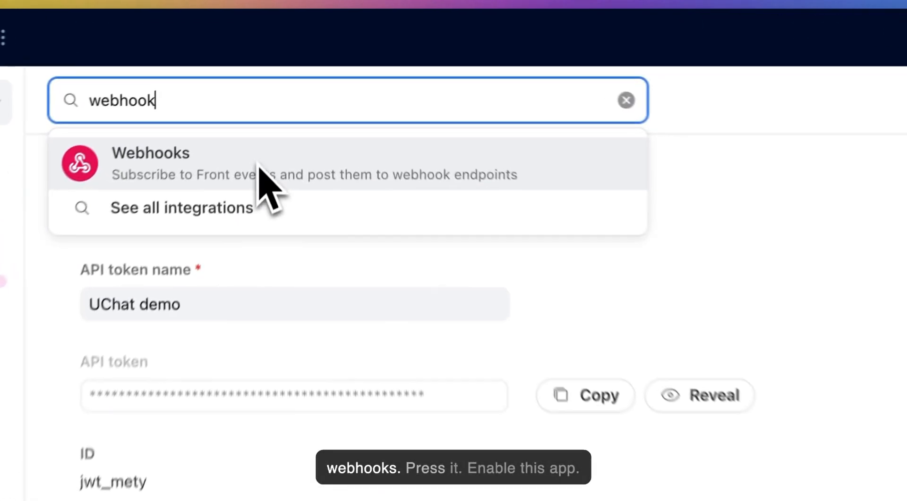
pyautogui.click(289, 97)
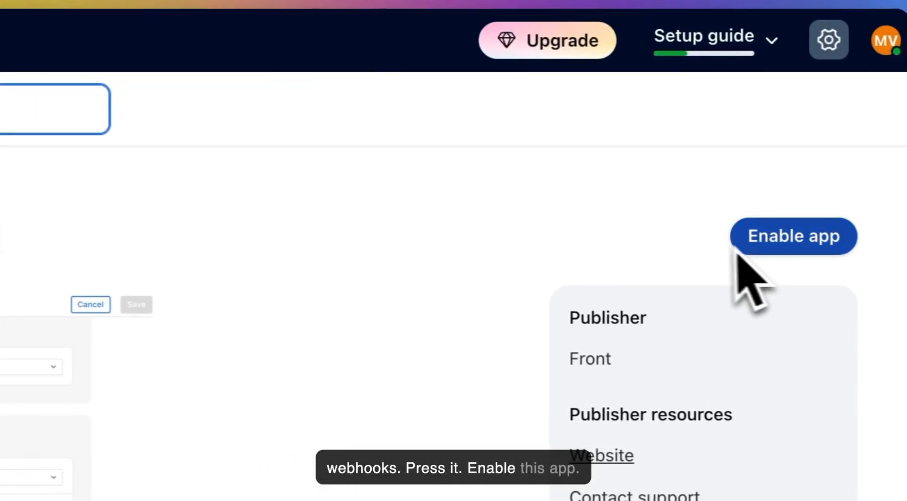
# Enable the Webhooks app with Send Full Event Data on, then search settings for 'rule'.
pyautogui.click(739, 241)
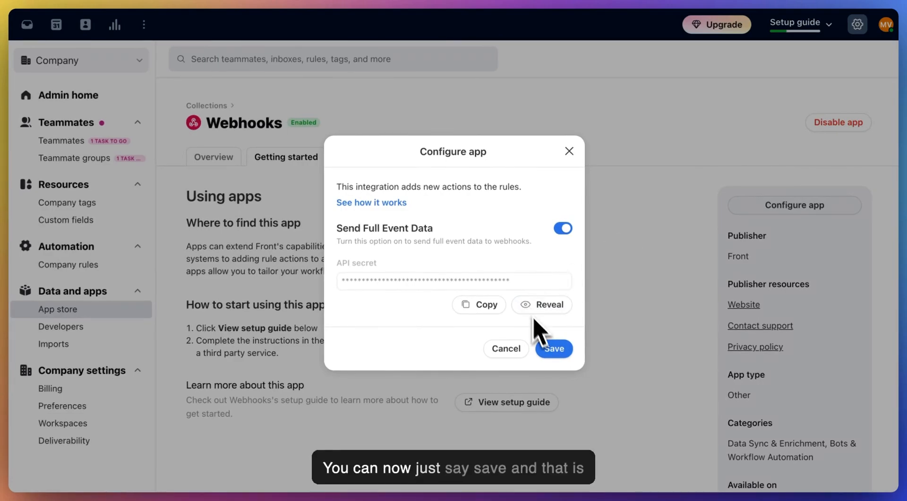
pyautogui.click(552, 352)
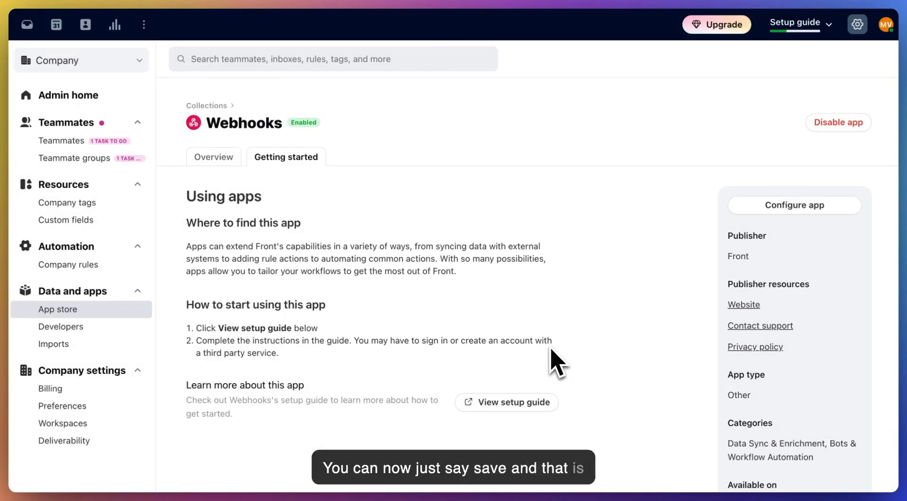
pyautogui.scroll(-1, 315, 206)
pyautogui.scroll(1, 283, 224)
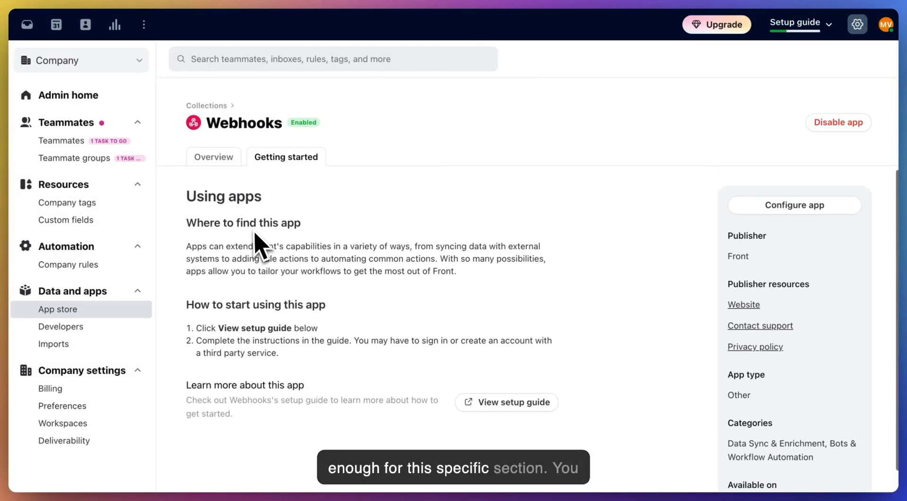
pyautogui.click(758, 211)
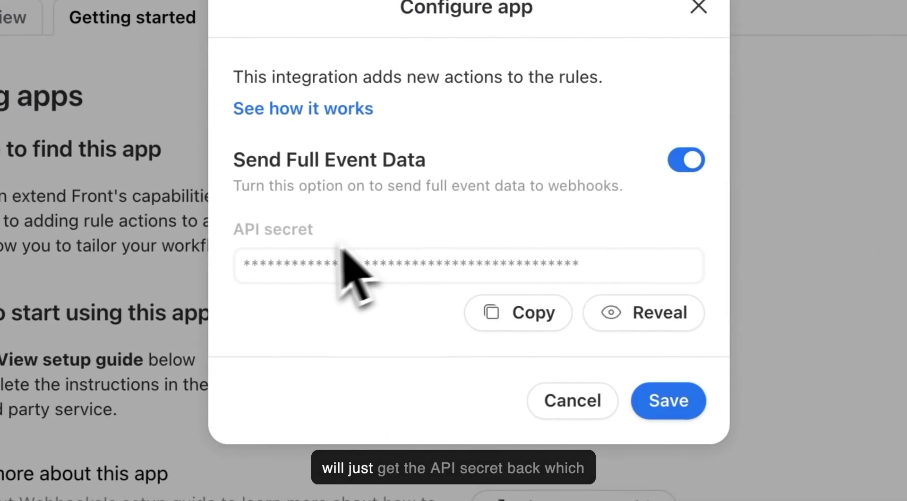
pyautogui.click(590, 400)
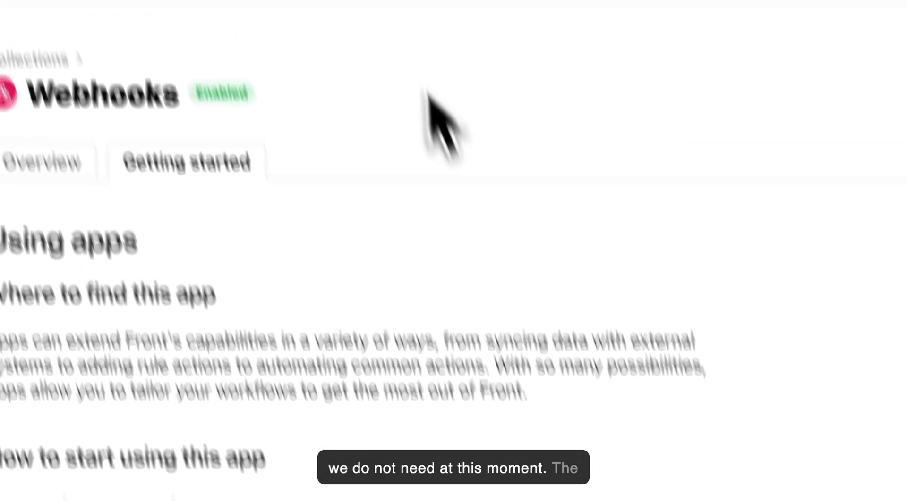
pyautogui.click(446, 98)
pyautogui.write('rule')
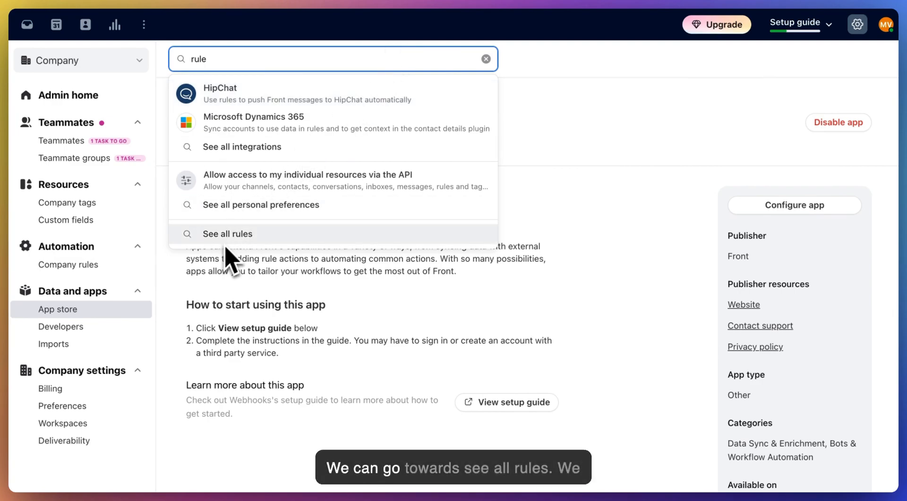
# Open the UChat workspace's Rules library and choose Build custom rule.
pyautogui.click(232, 235)
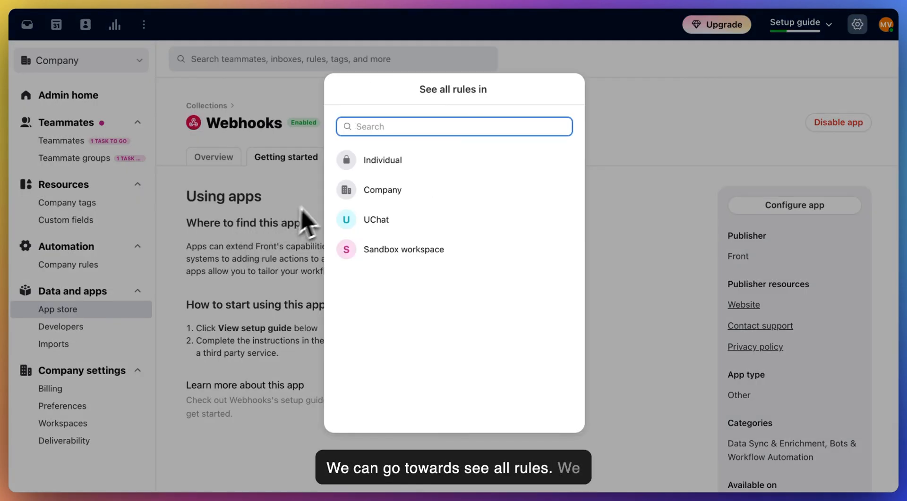
pyautogui.click(401, 222)
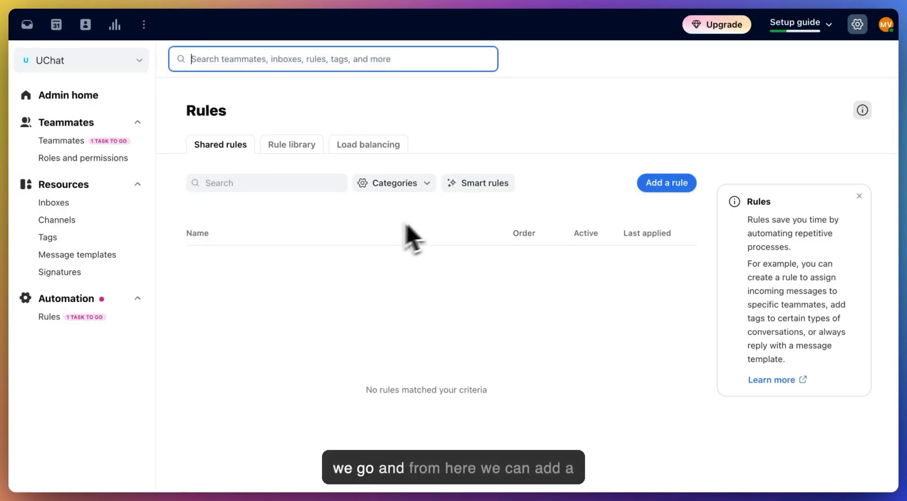
pyautogui.click(663, 188)
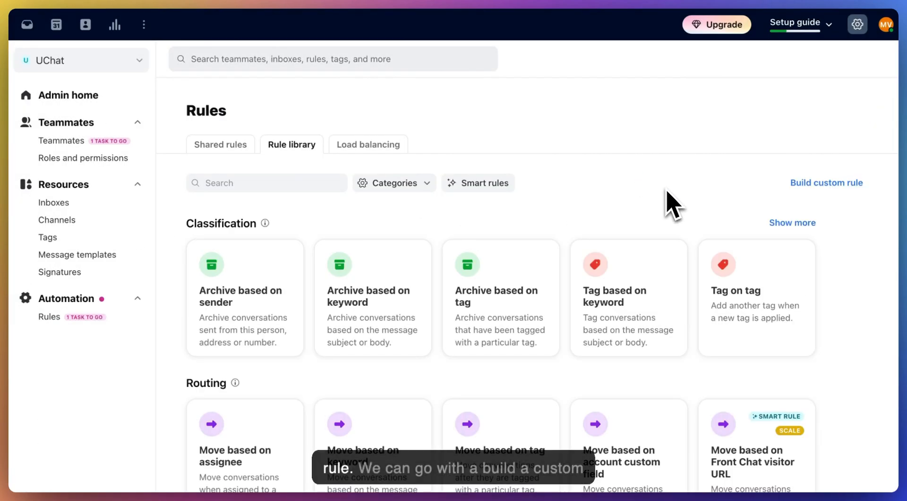
pyautogui.click(820, 182)
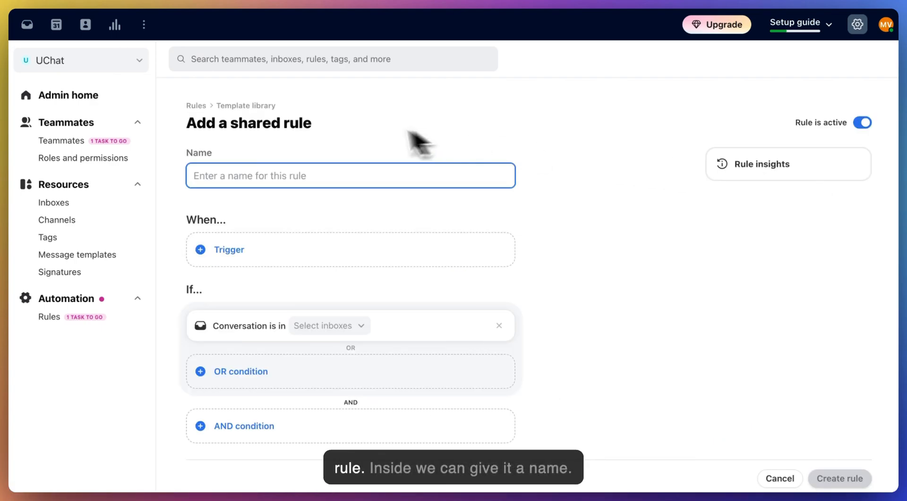
# Name the rule 'UChat message syncing', triggered by inbound messages in the UChat inbox.
pyautogui.write('UChat message syn')
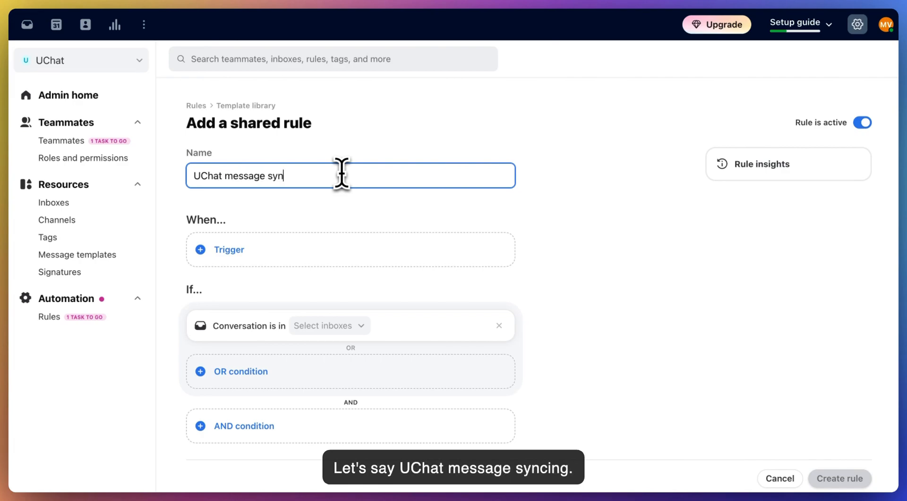
pyautogui.write('ing')
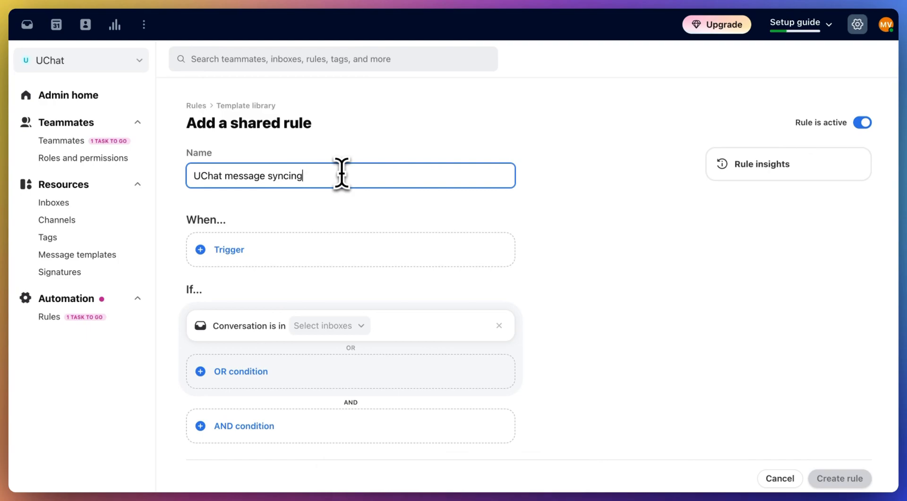
pyautogui.click(225, 261)
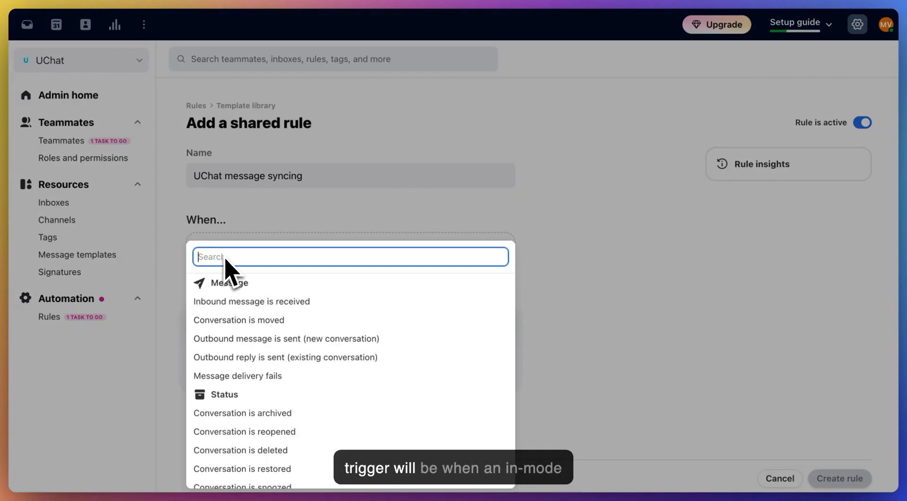
pyautogui.click(216, 303)
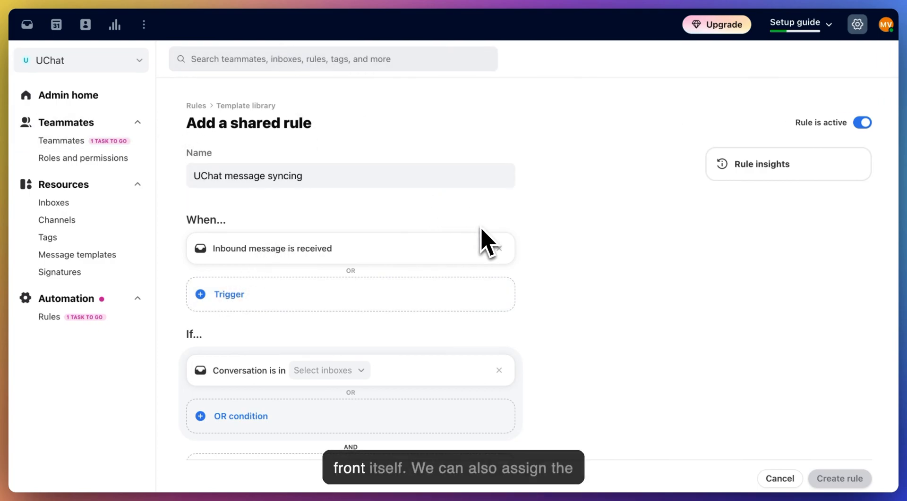
pyautogui.scroll(-3, 542, 293)
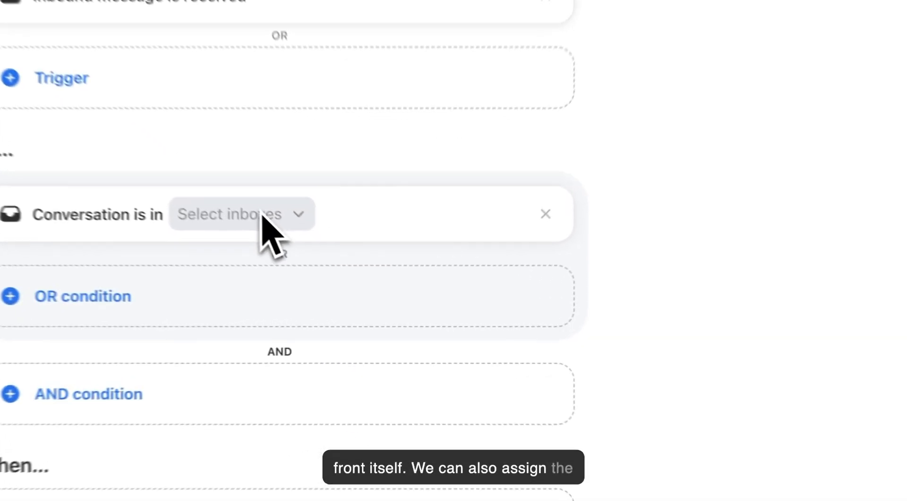
pyautogui.click(262, 215)
pyautogui.click(259, 326)
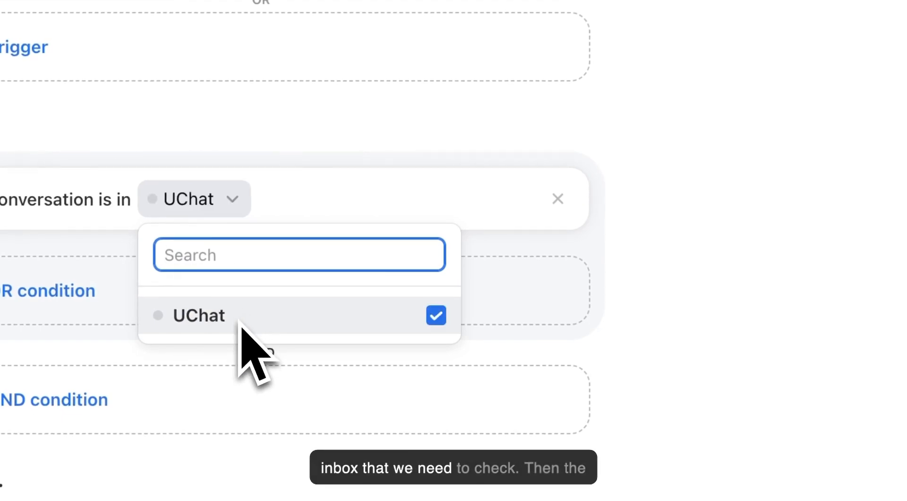
pyautogui.click(594, 300)
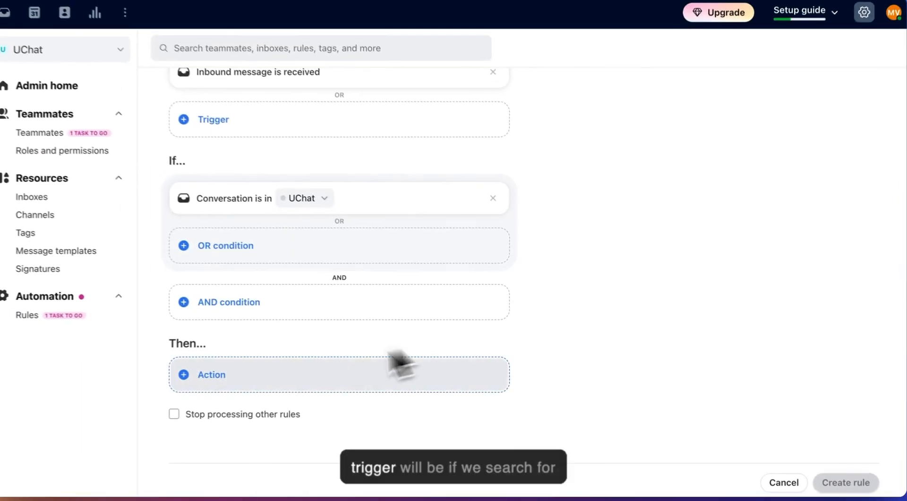
# Add a Send to a Webhook action to the rule.
pyautogui.click(38, 387)
pyautogui.write('webhok')
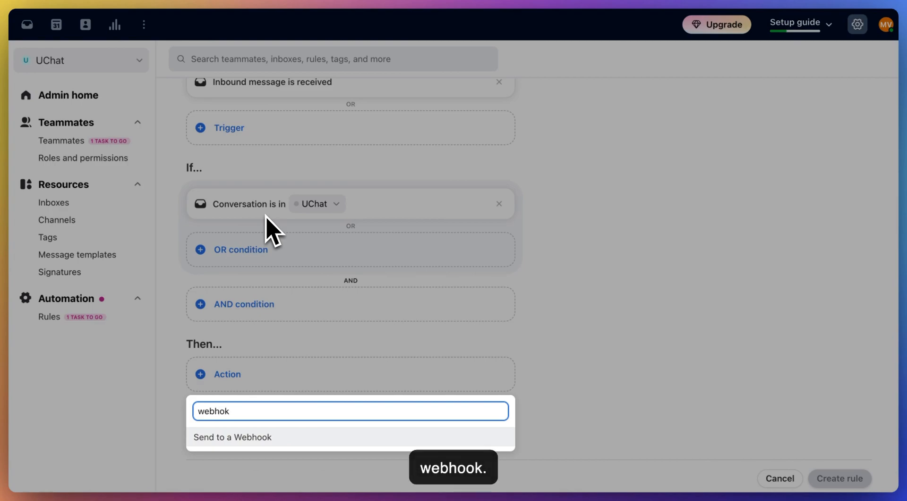
pyautogui.click(231, 438)
# Paste UChat's Webhook Url into Target Webhook without trailing spaces and submit the rule.
pyautogui.click(239, 398)
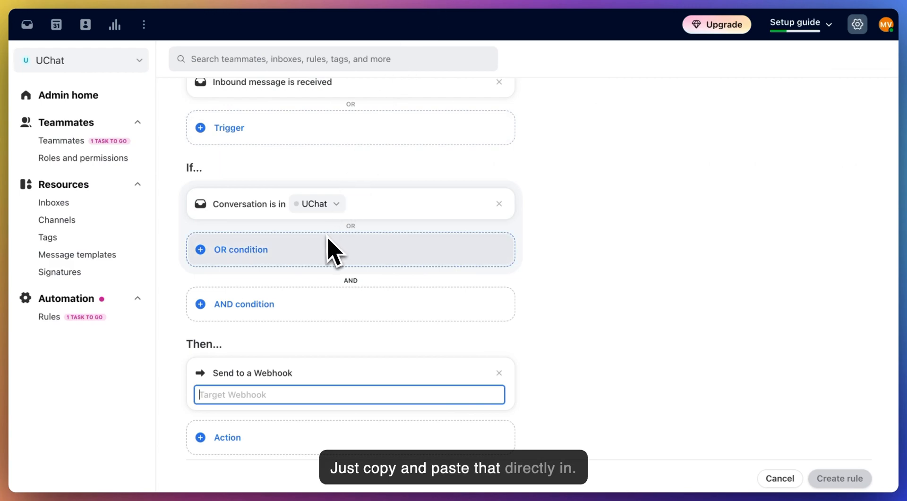
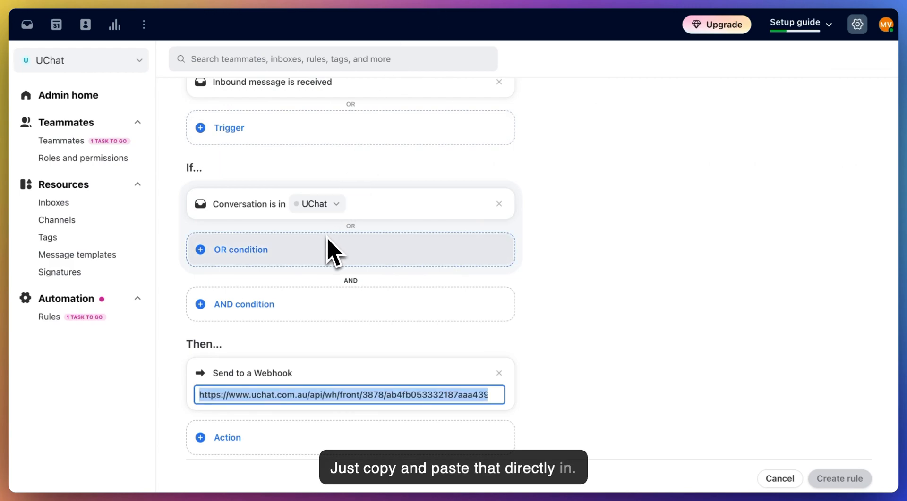
pyautogui.click(484, 396)
pyautogui.moveTo(484, 396); pyautogui.dragTo(491, 395)
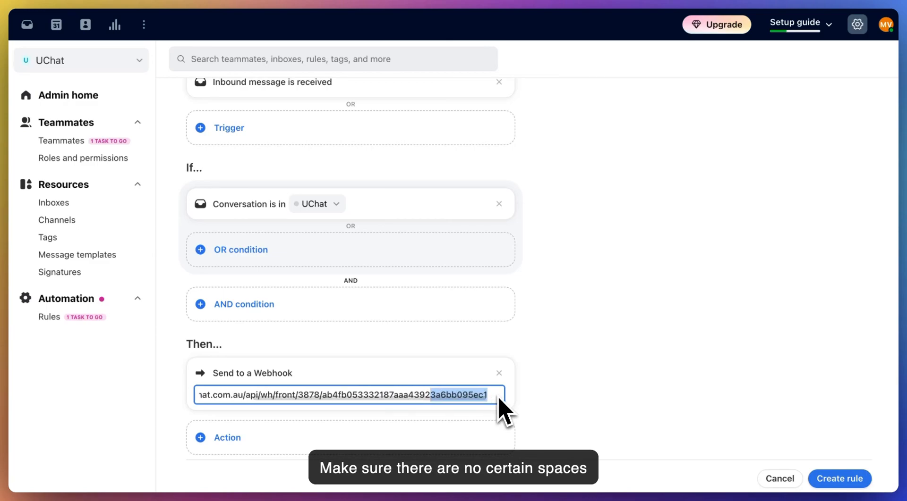
pyautogui.click(487, 395)
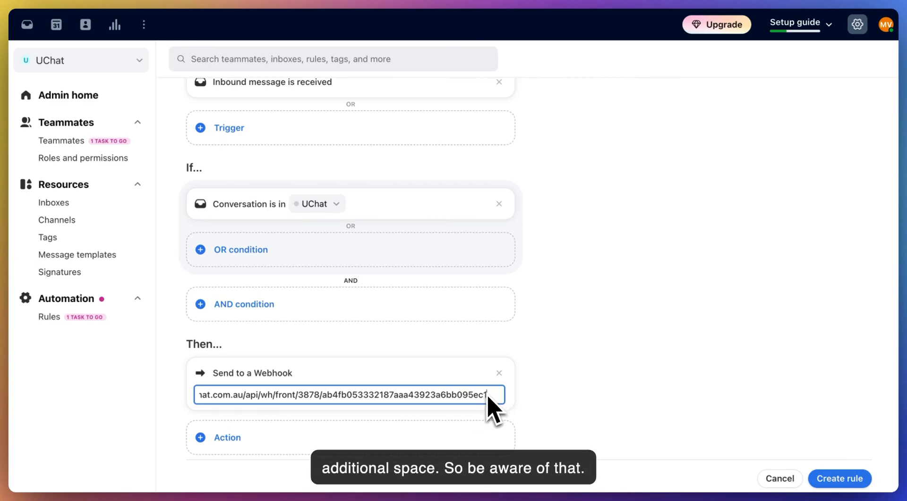
pyautogui.click(837, 479)
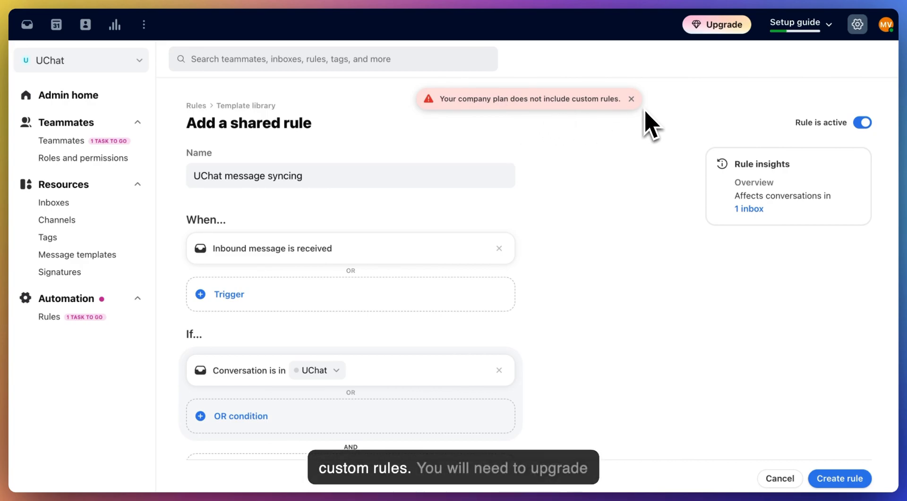
pyautogui.click(715, 25)
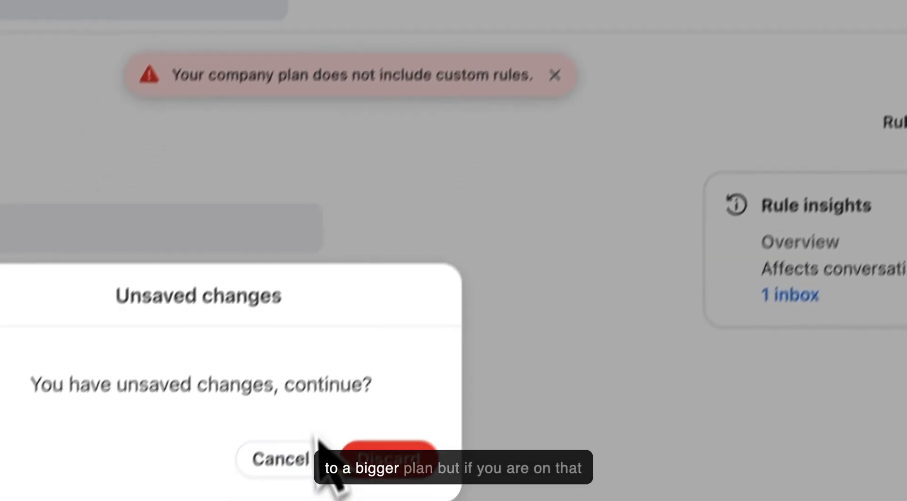
pyautogui.click(305, 460)
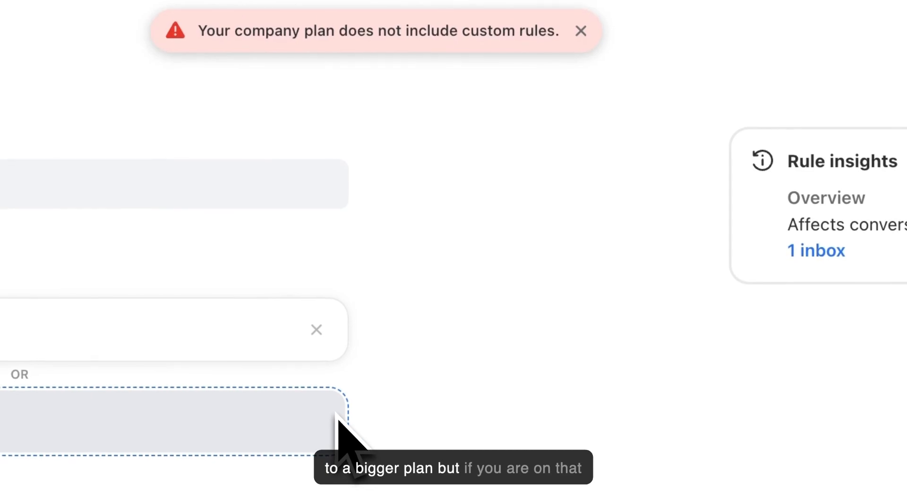